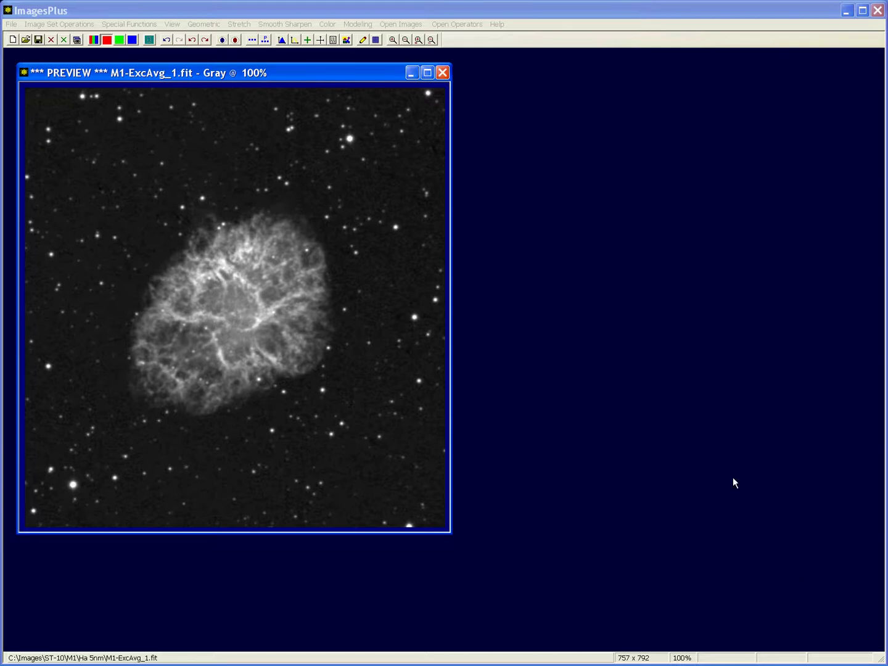
Open the Sharpening & Texture Enhancement and Van Cittert/R-L Restoration dialogs and move the restoration one aside
click(279, 24)
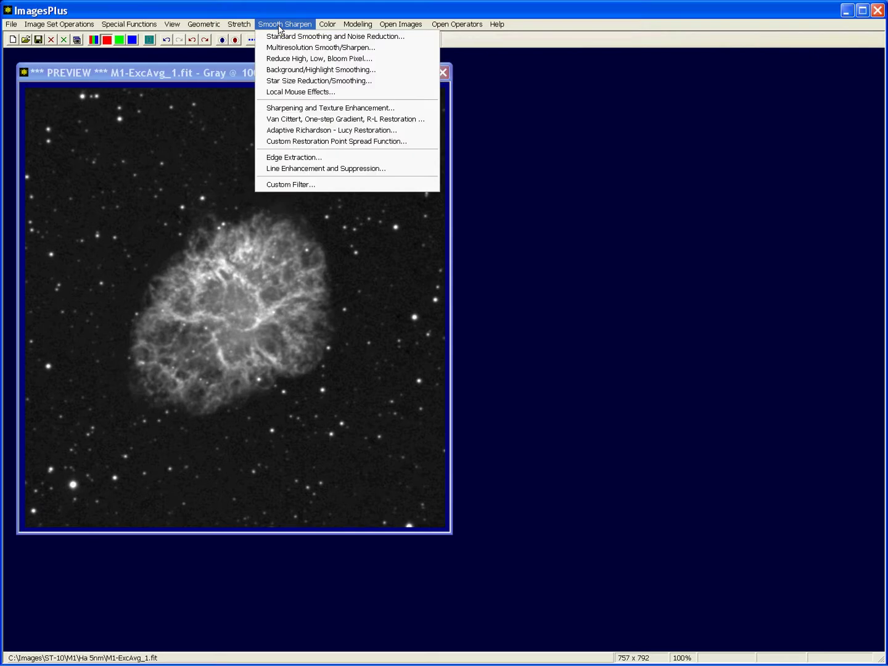
click(289, 109)
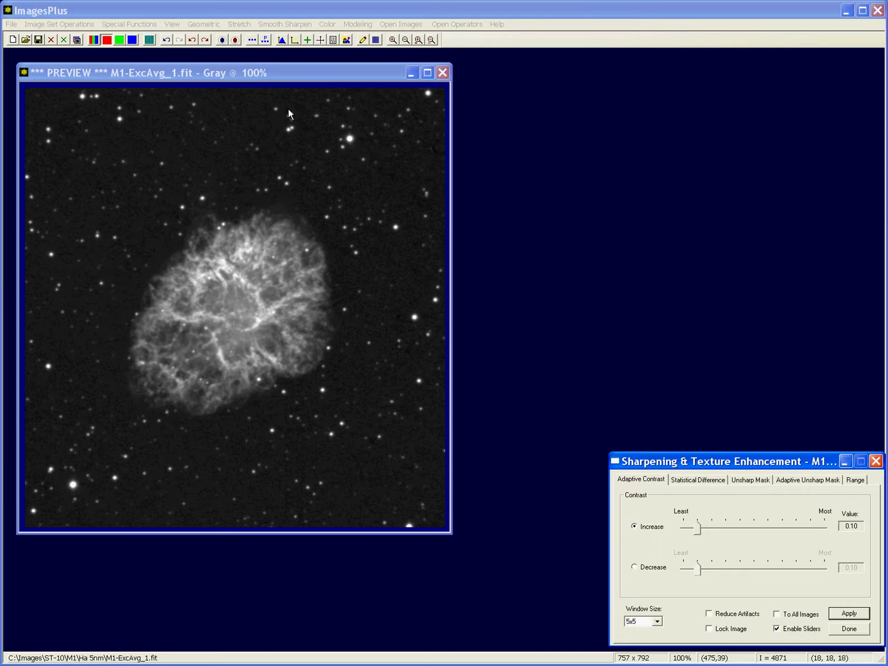
click(277, 25)
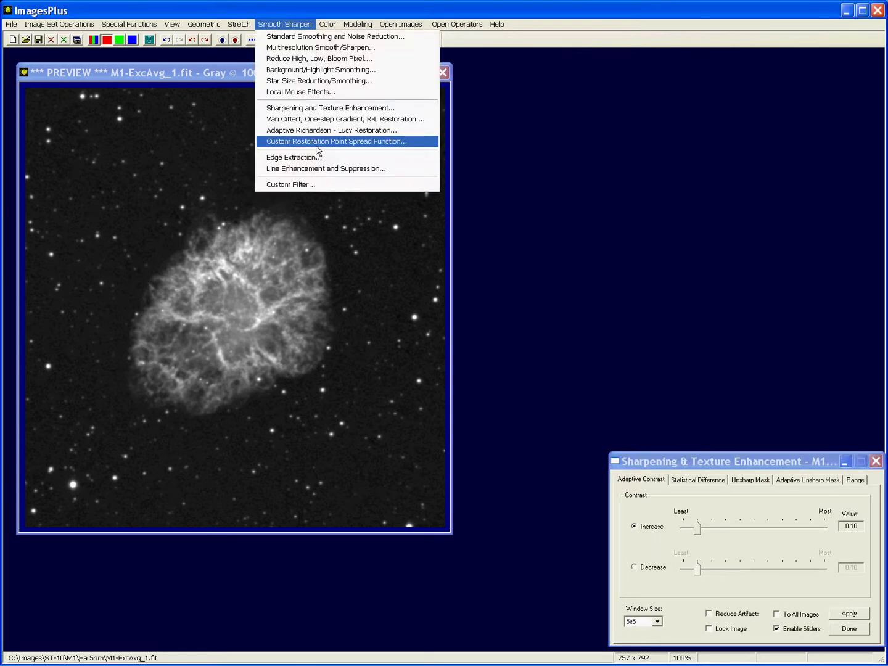
click(307, 119)
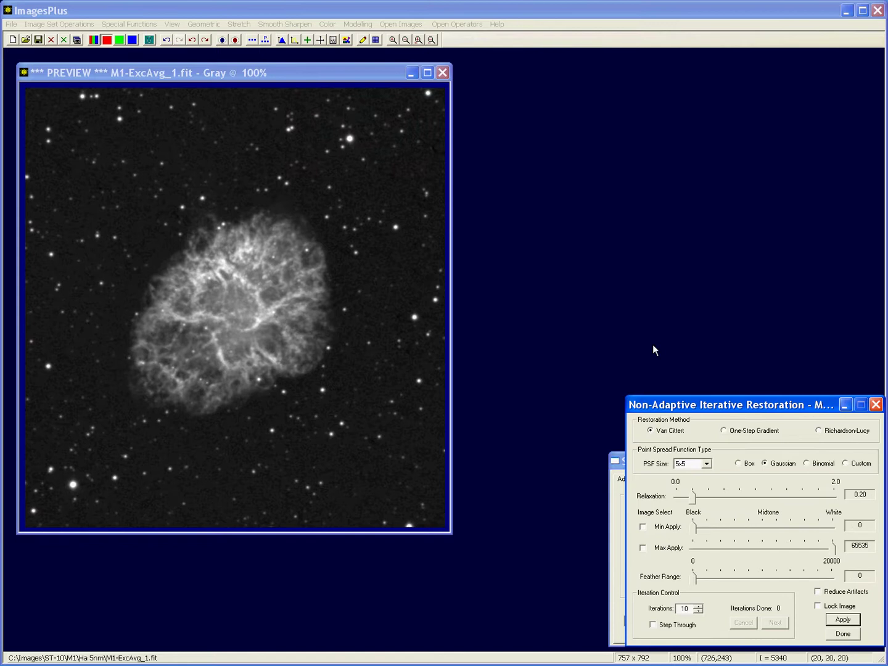
drag(702, 410, 673, 111)
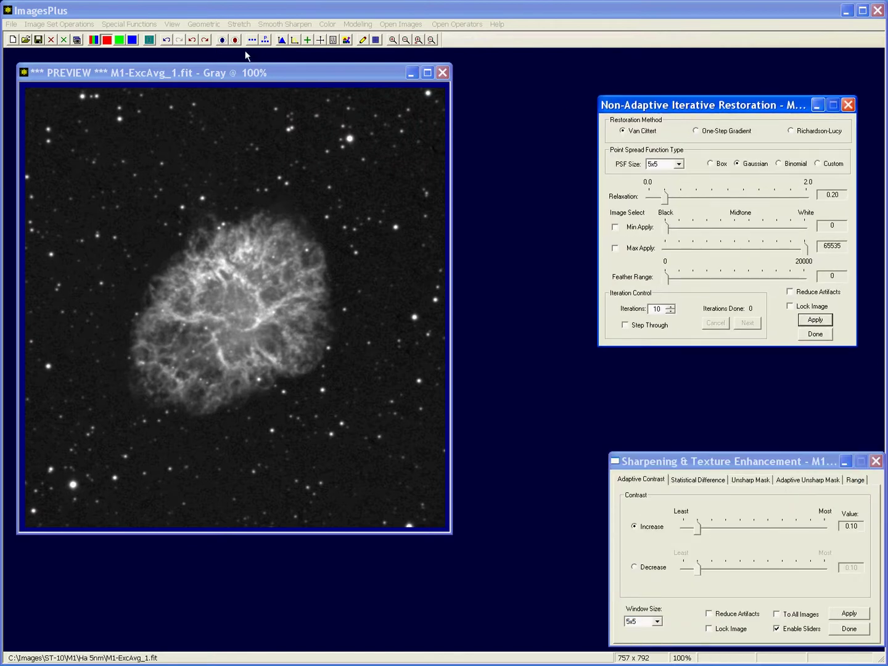
Open the Adaptive Richardson-Lucy Restoration dialog and move it up and left
click(280, 25)
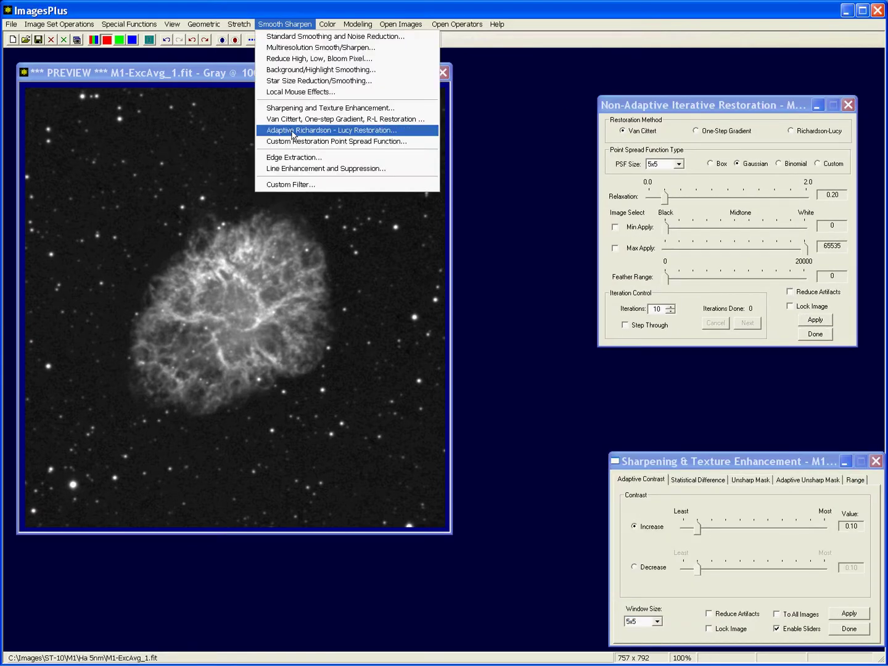
click(292, 131)
drag(759, 452, 467, 363)
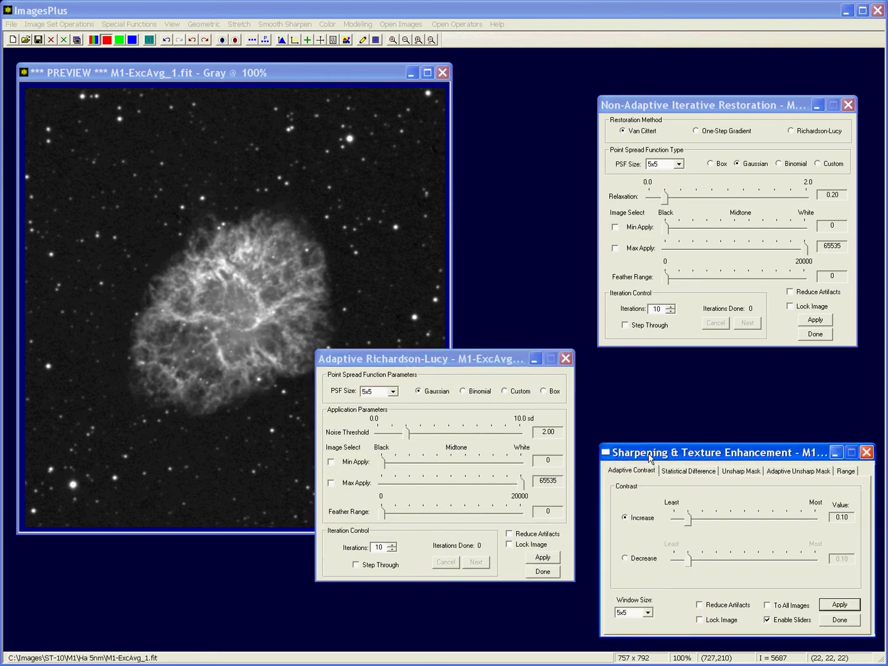
Show the Range tab of Sharpening & Texture Enhancement and open the M1-ExcAvg_1.fit histogram near the centre
drag(663, 463, 654, 452)
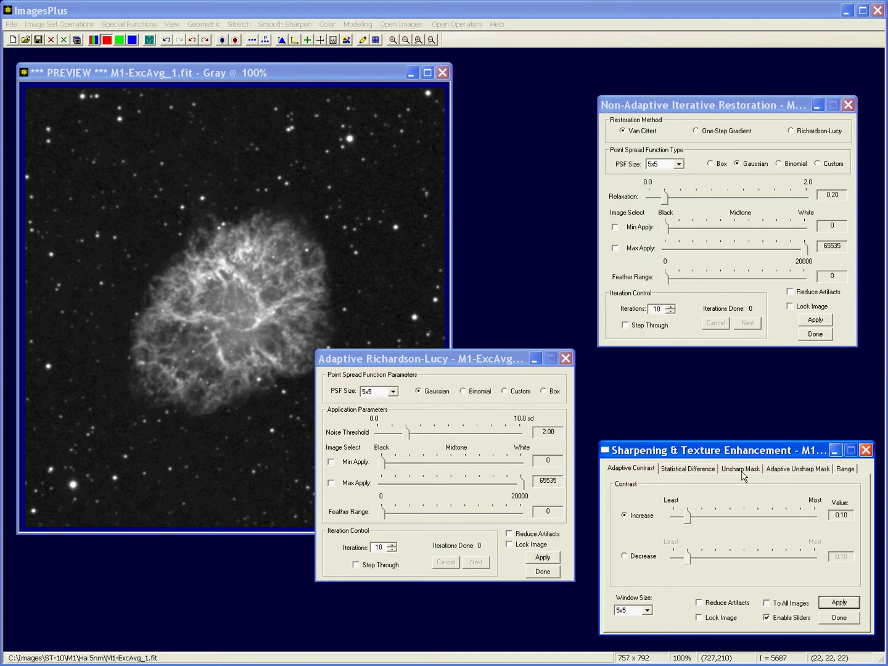
click(846, 469)
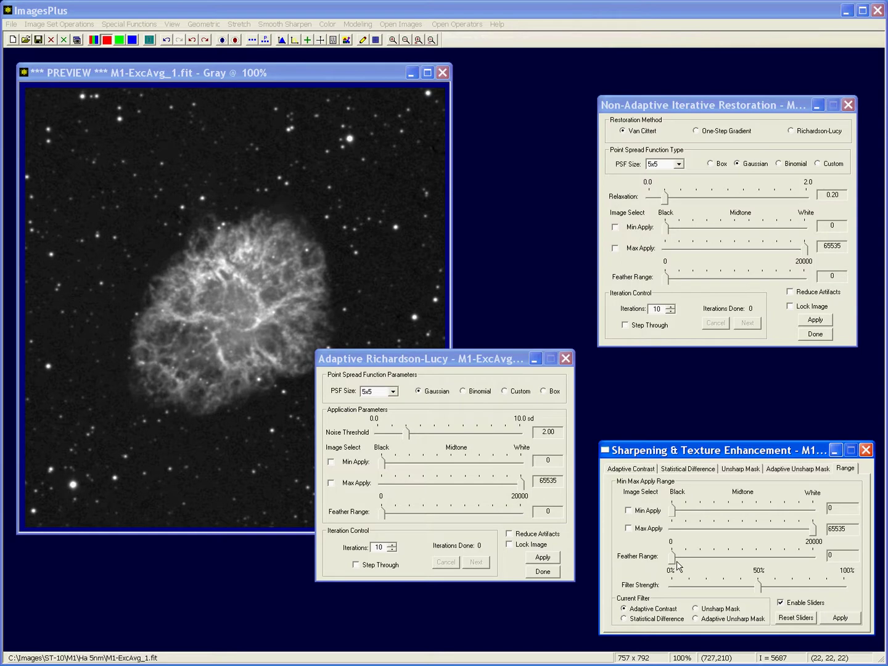
click(282, 40)
mouse_move(668, 55)
mouse_down()
mouse_move(488, 80)
mouse_move(368, 81)
mouse_up()
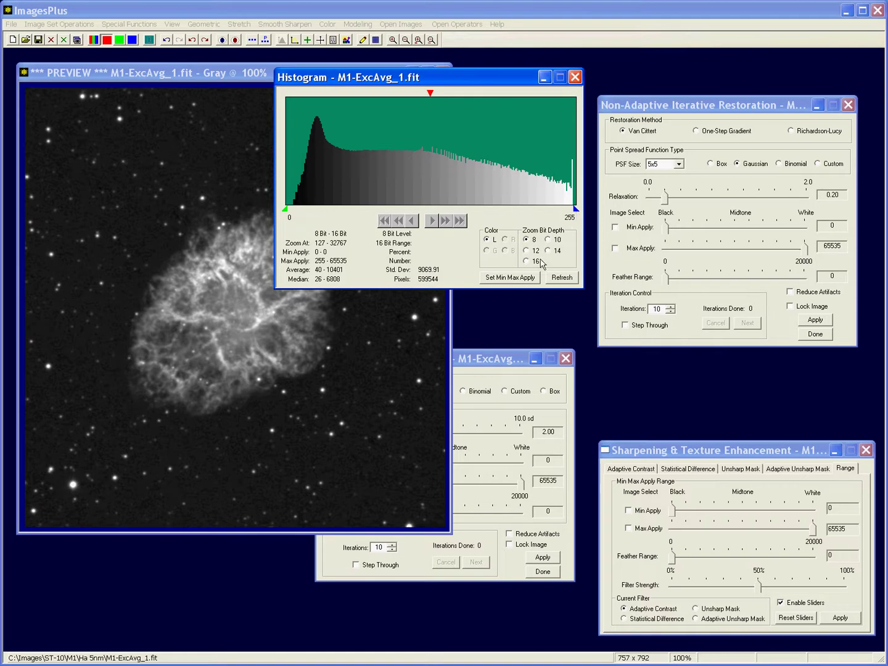
Open Set Min Max Apply and cancel it, leaving the apply ranges unchanged
click(528, 277)
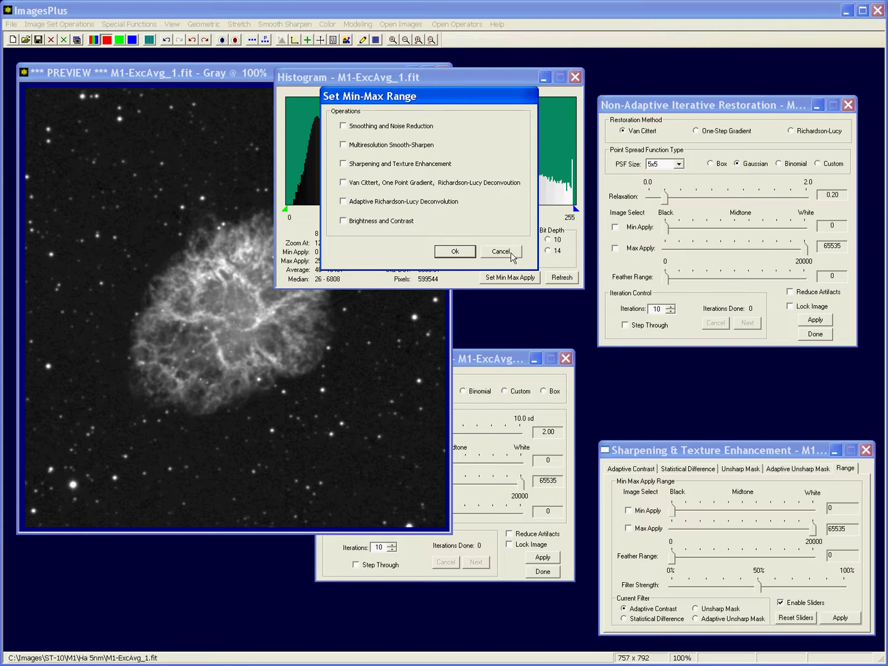
click(512, 253)
click(574, 77)
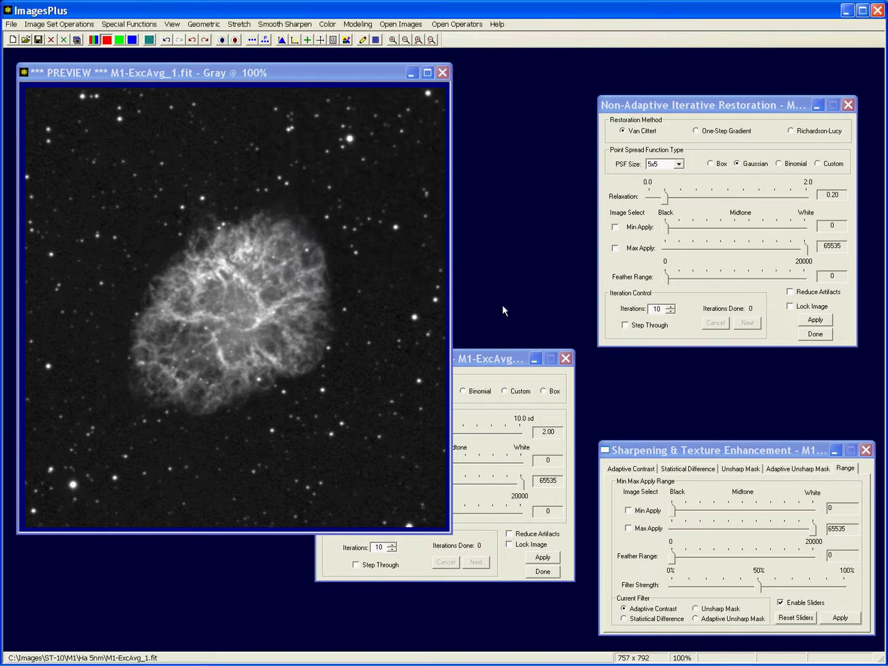
drag(486, 355, 491, 400)
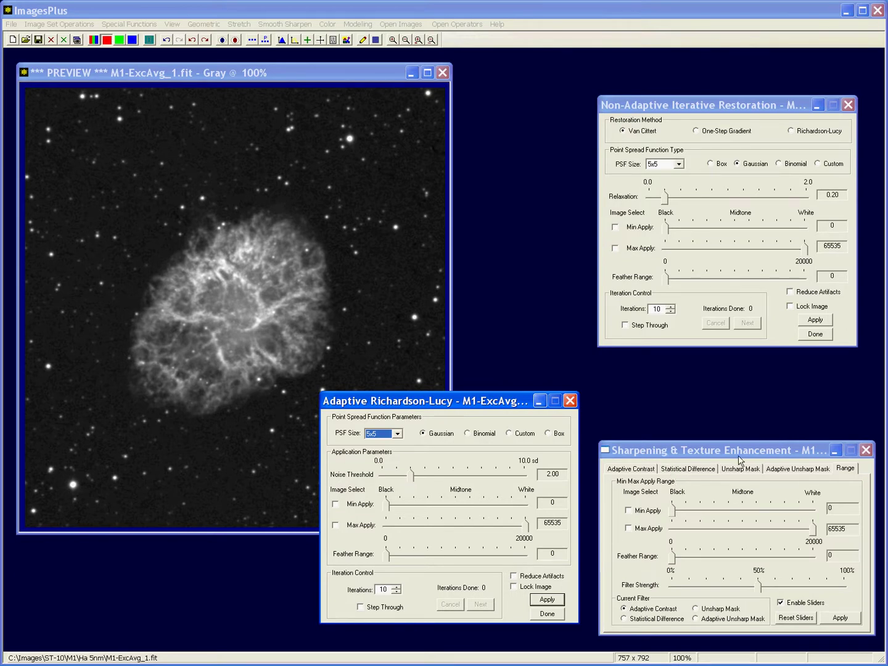
drag(773, 455, 772, 447)
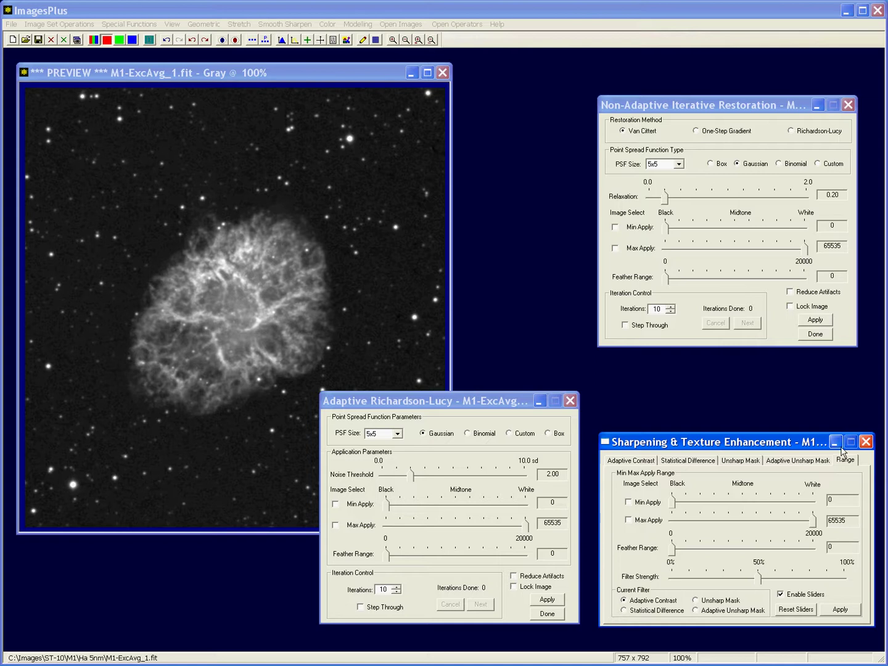
Close Sharpening & Texture Enhancement and Non-Adaptive Restoration, and move Adaptive Richardson-Lucy to the right
click(867, 441)
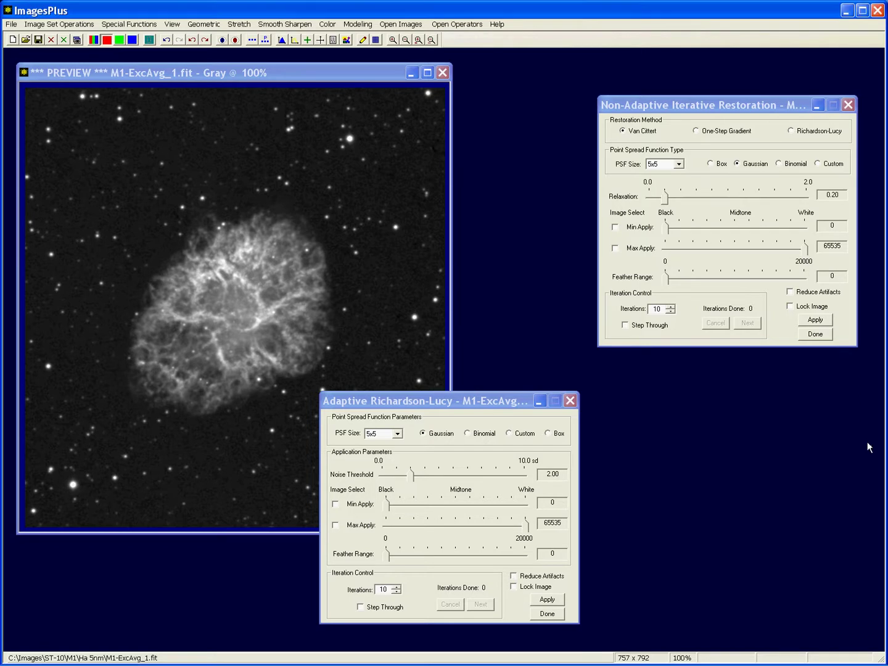
click(848, 105)
drag(441, 403, 667, 380)
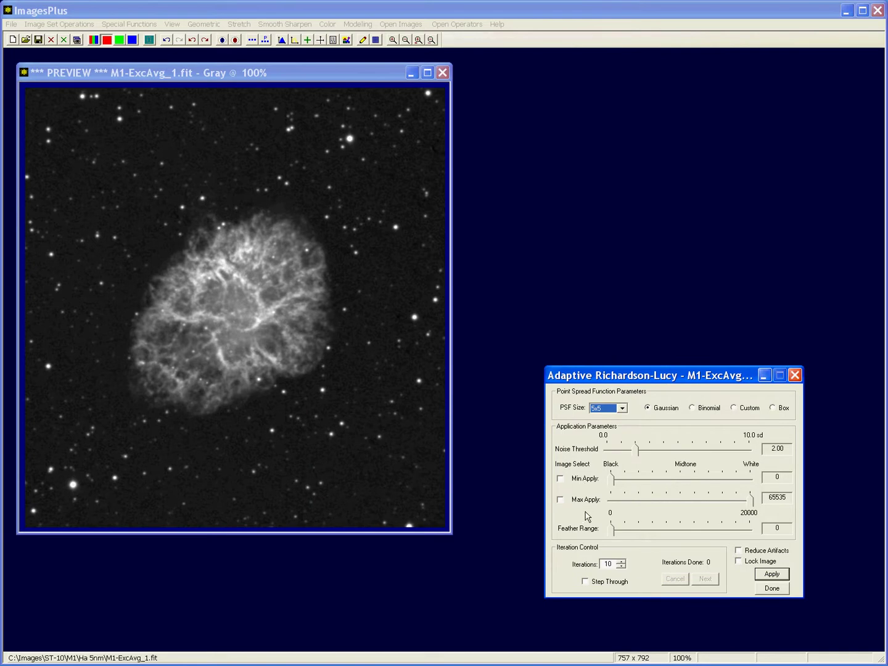
drag(612, 379, 662, 395)
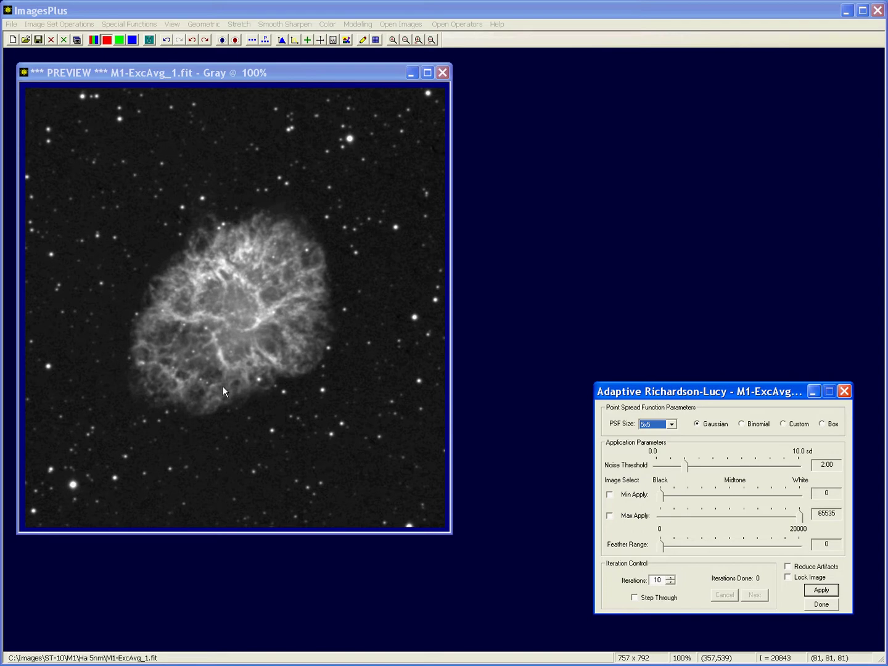
click(333, 41)
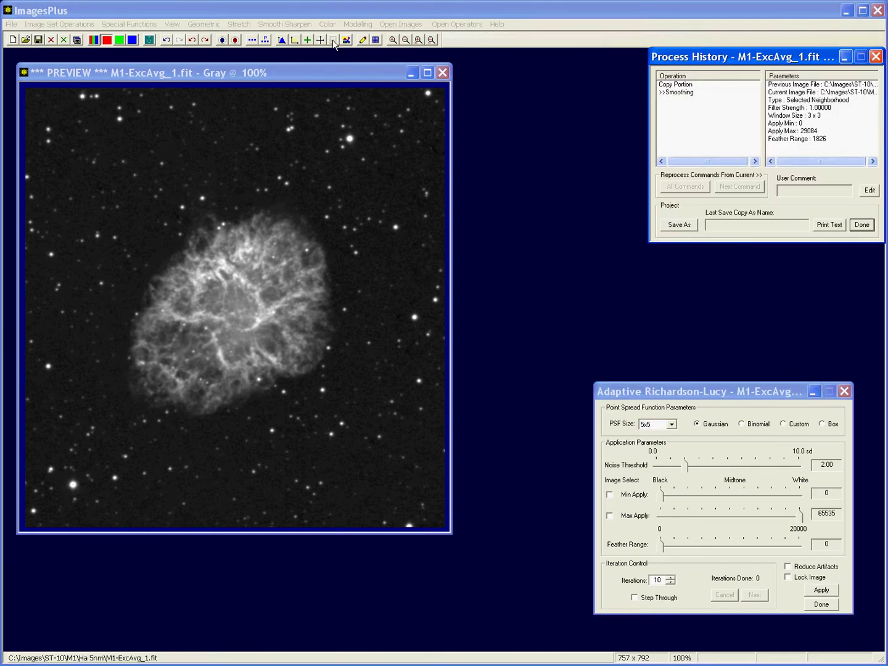
drag(711, 56, 660, 67)
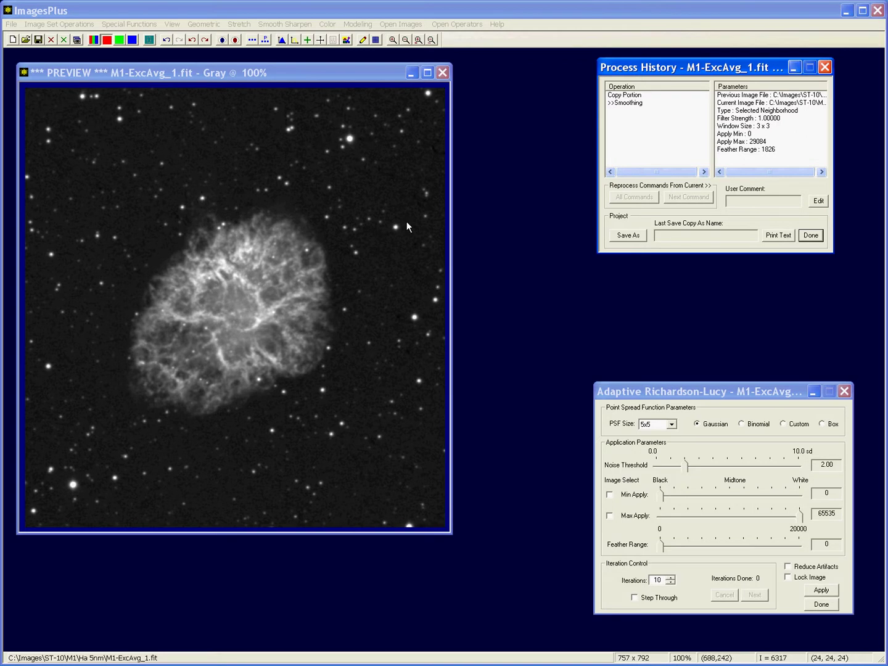
Pick Min Apply 16523 from a faint nebula pixel and Max Apply 64567 from a bright one
click(610, 495)
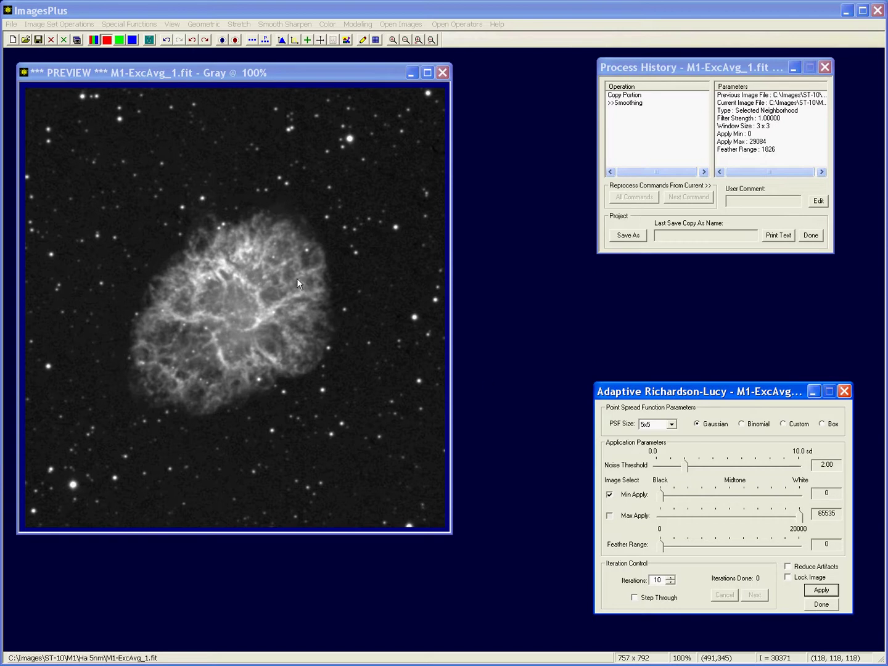
click(290, 223)
click(221, 278)
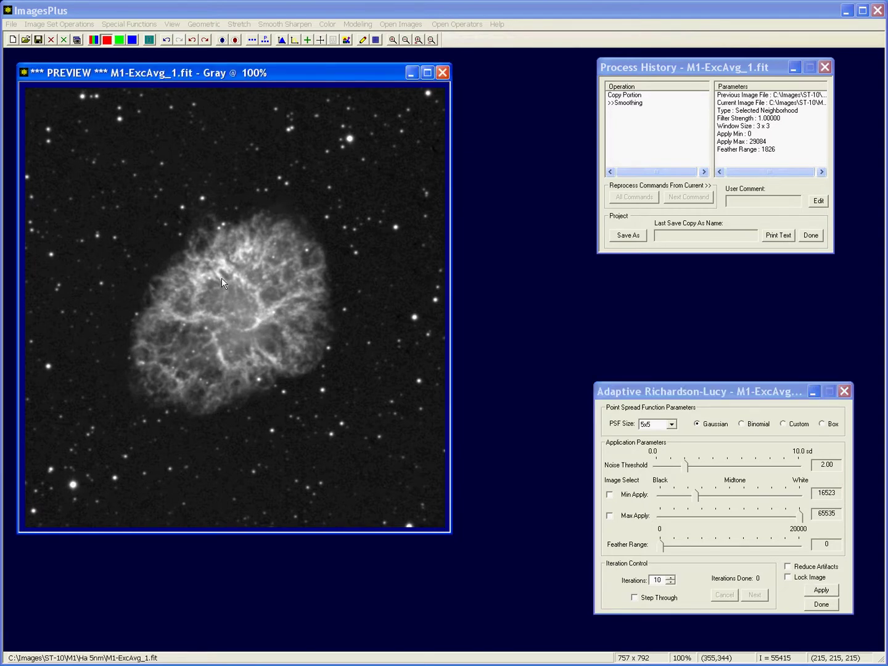
click(611, 518)
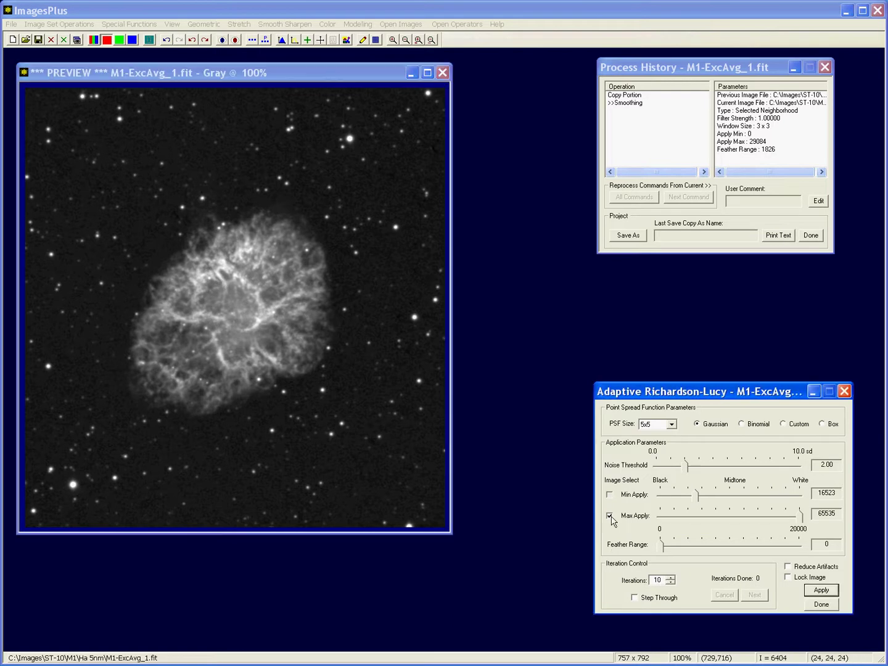
click(219, 275)
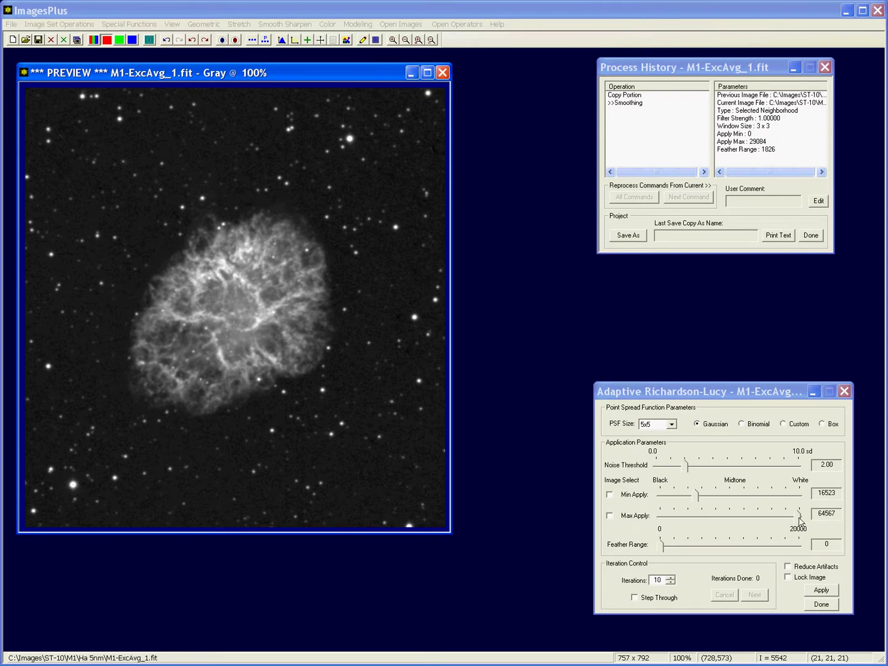
Lower Max Apply to 59791 and set Feather Range to 1520
drag(798, 520, 787, 521)
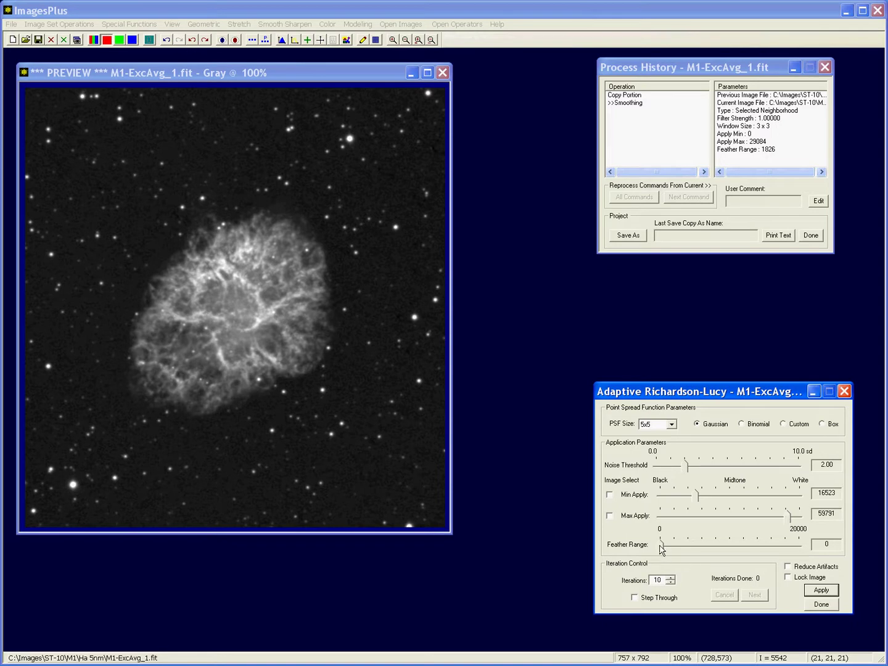
drag(661, 549, 673, 550)
Raise iterations to 25, turn on Reduce Artifacts, and apply Adaptive Richardson-Lucy with the 5x5 Binomial PSF
click(670, 579)
click(671, 578)
click(670, 579)
click(670, 579)
click(670, 579)
click(671, 579)
click(805, 568)
click(813, 591)
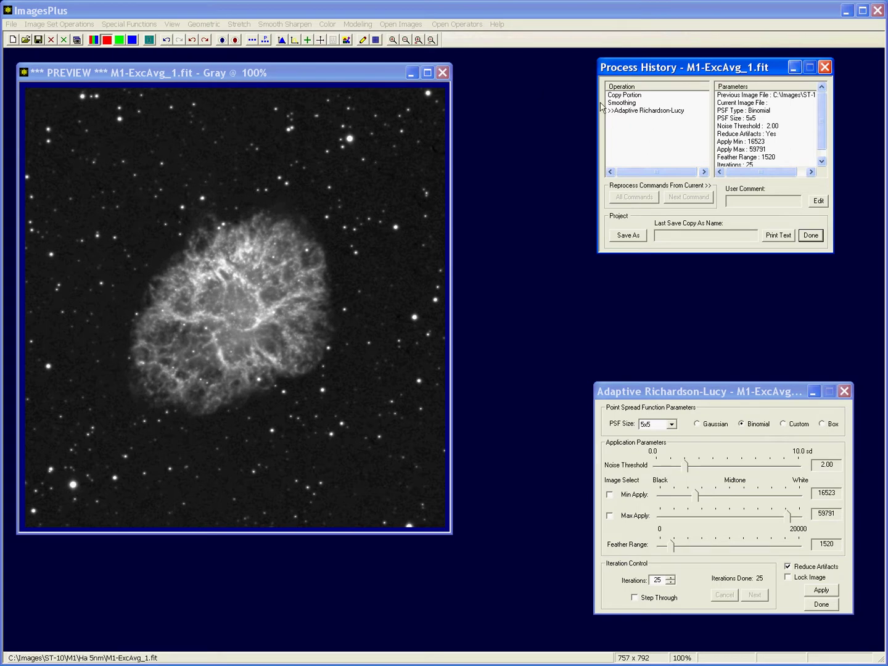
click(165, 41)
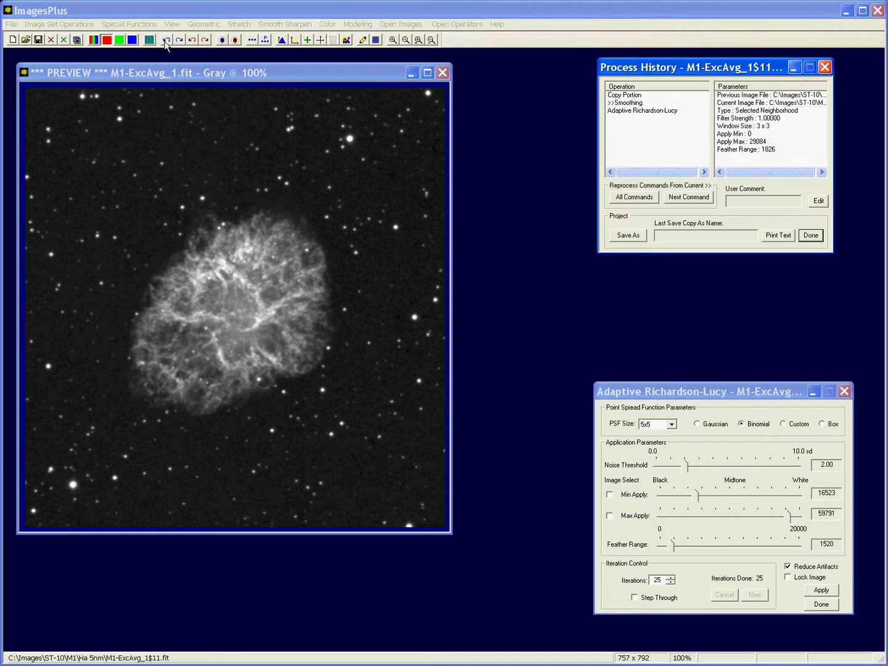
click(179, 41)
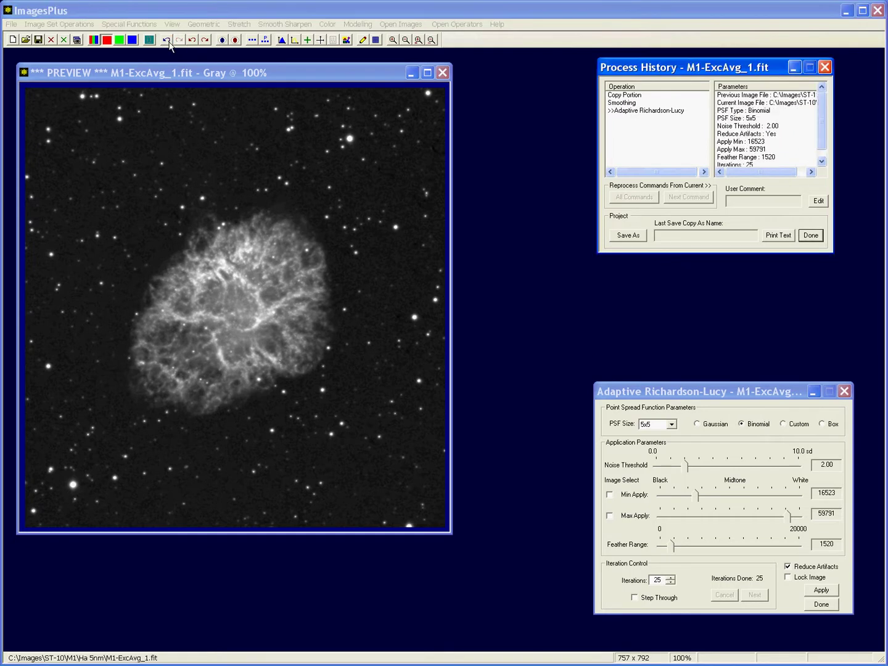
click(167, 40)
click(181, 41)
Duplicate the binomial-sharpened preview, then delete the Adaptive Richardson-Lucy step from Process History
click(252, 42)
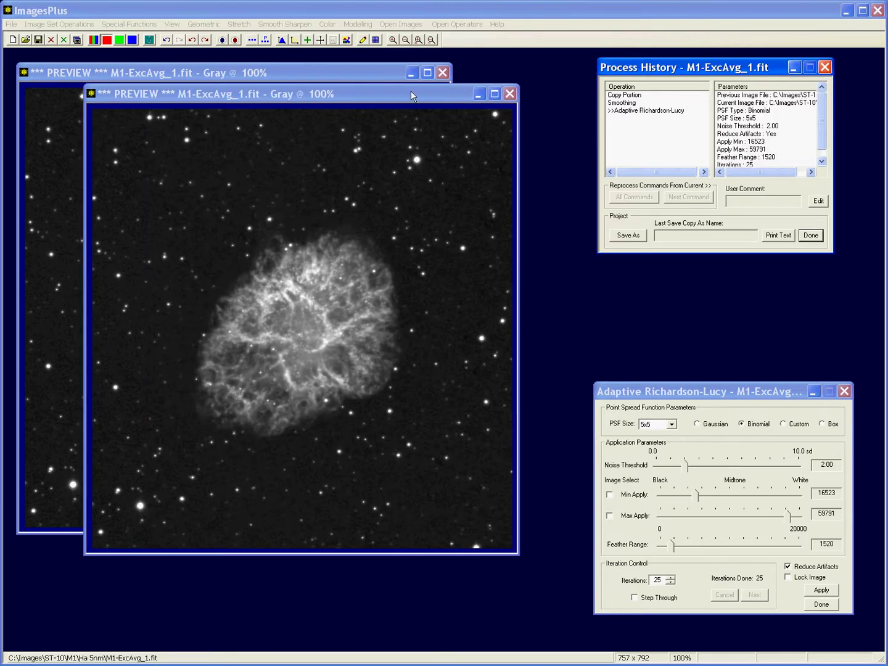
drag(404, 91, 431, 135)
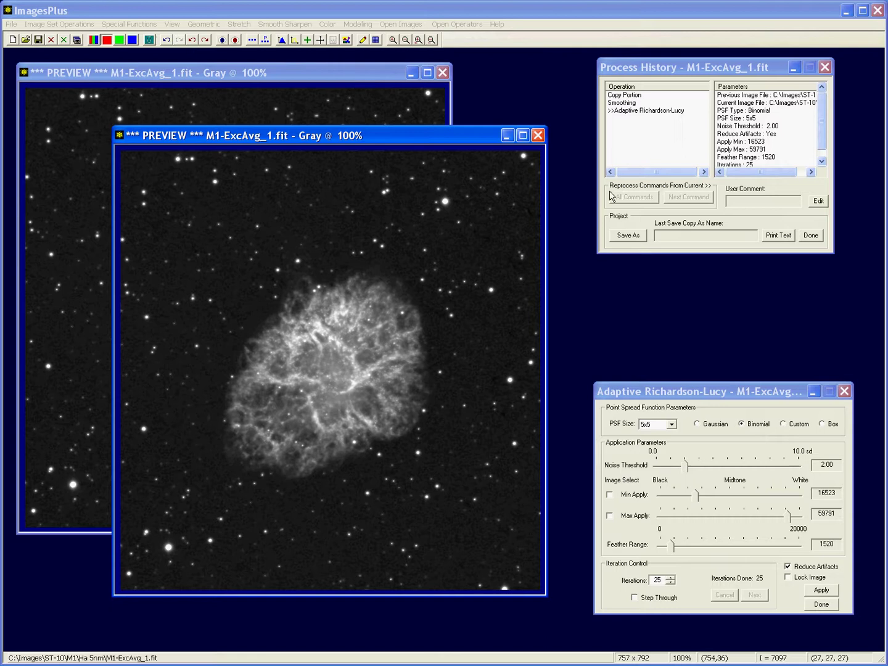
click(639, 111)
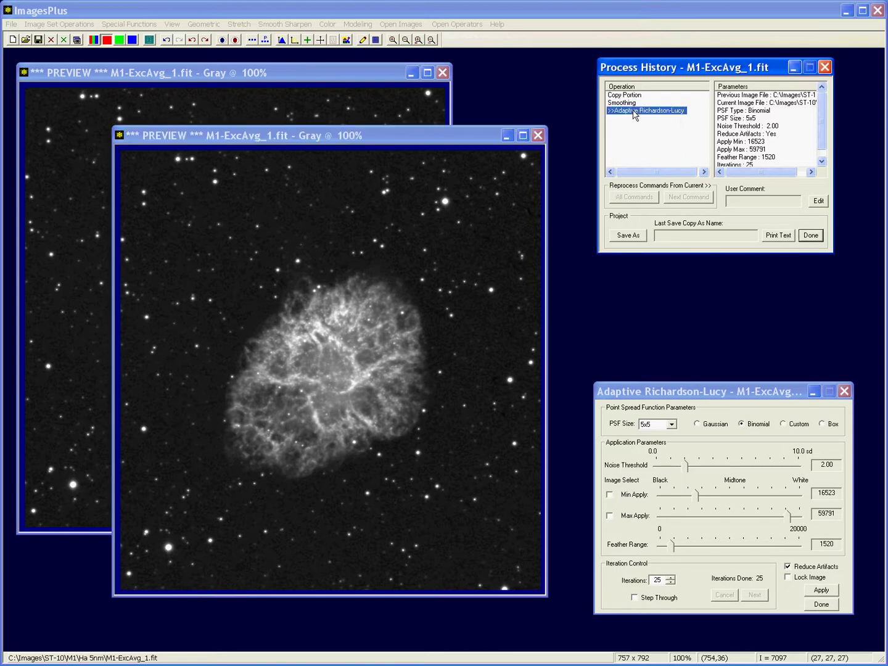
right_click(635, 112)
click(658, 158)
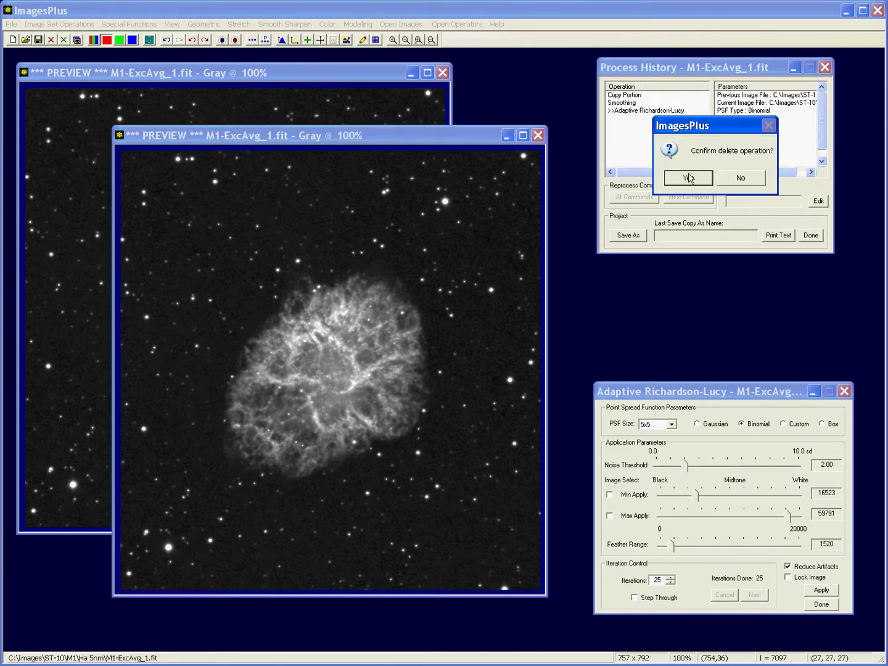
click(691, 175)
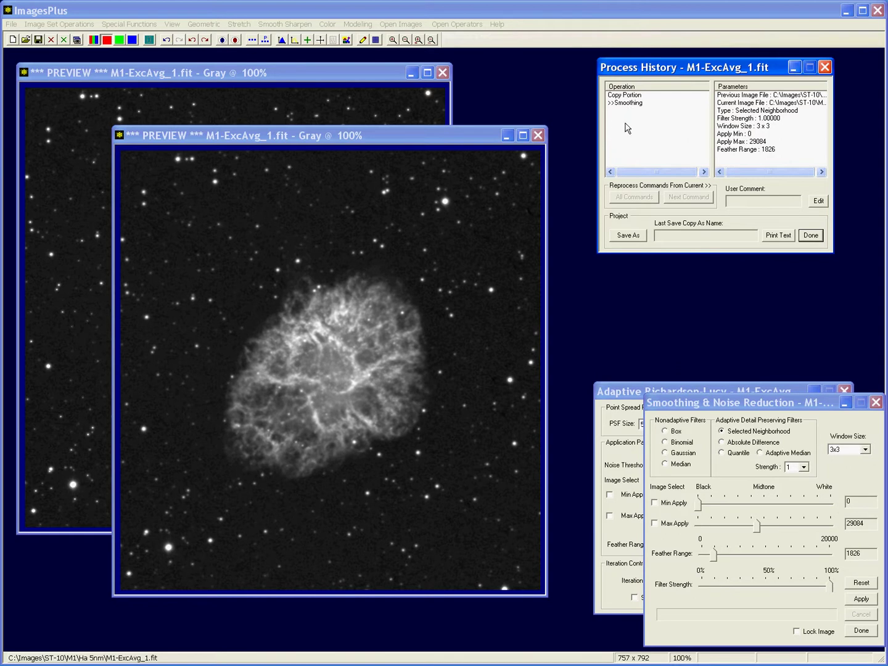
click(876, 403)
drag(726, 402, 730, 390)
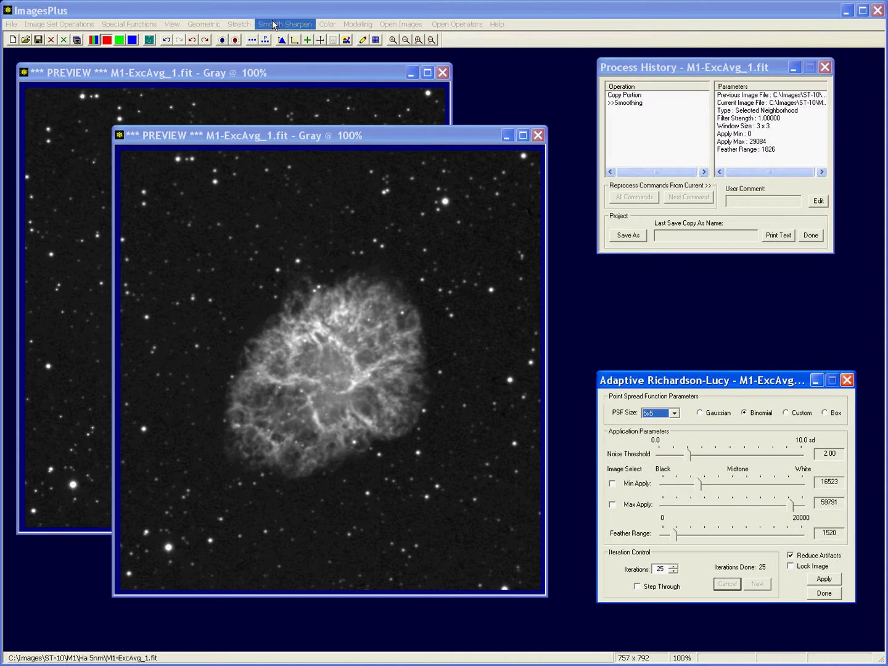
Sample a star into the Custom Point Spread Function editor, reduce it to 5x5, and set it as the filter
click(291, 25)
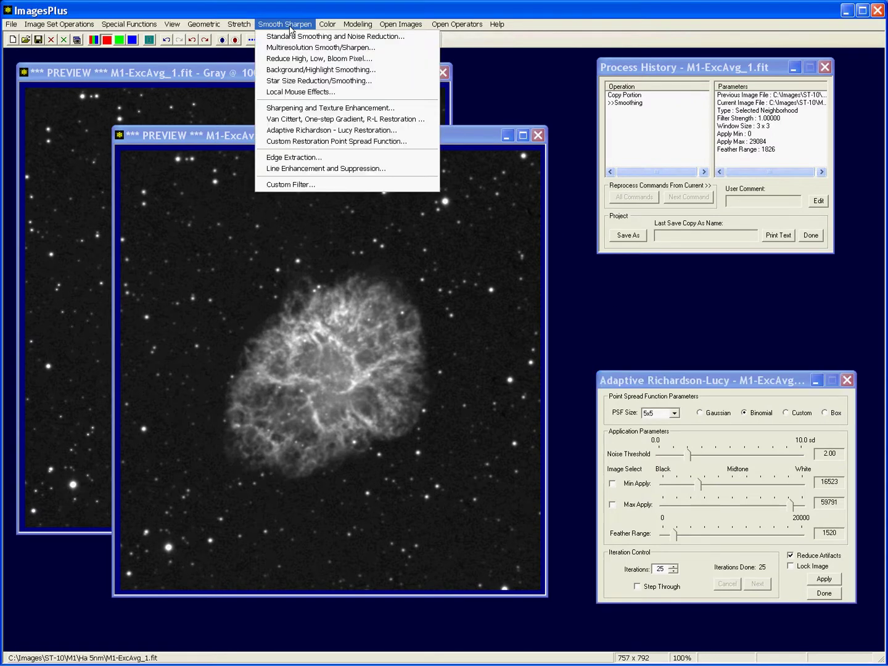
click(299, 145)
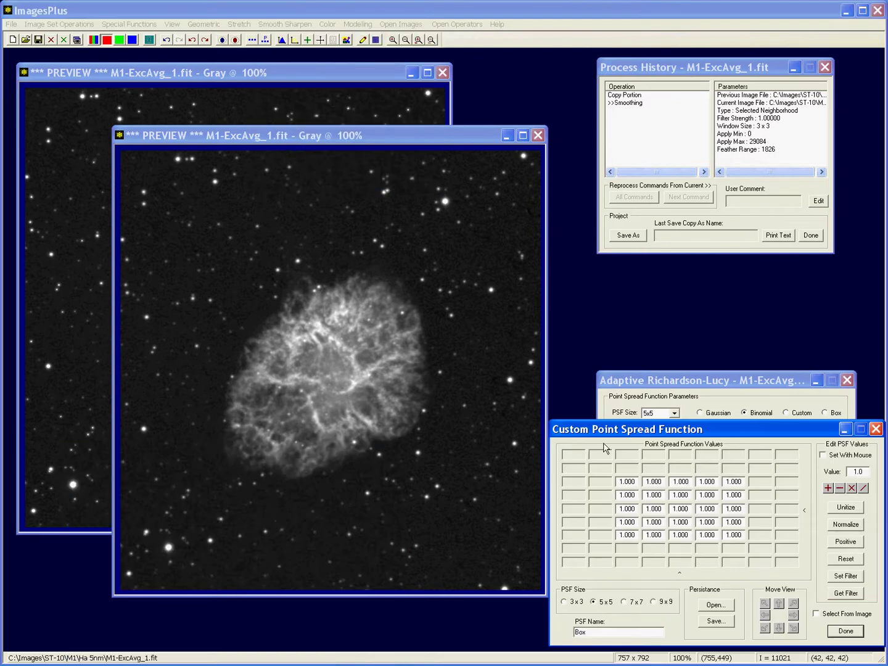
drag(596, 432, 592, 319)
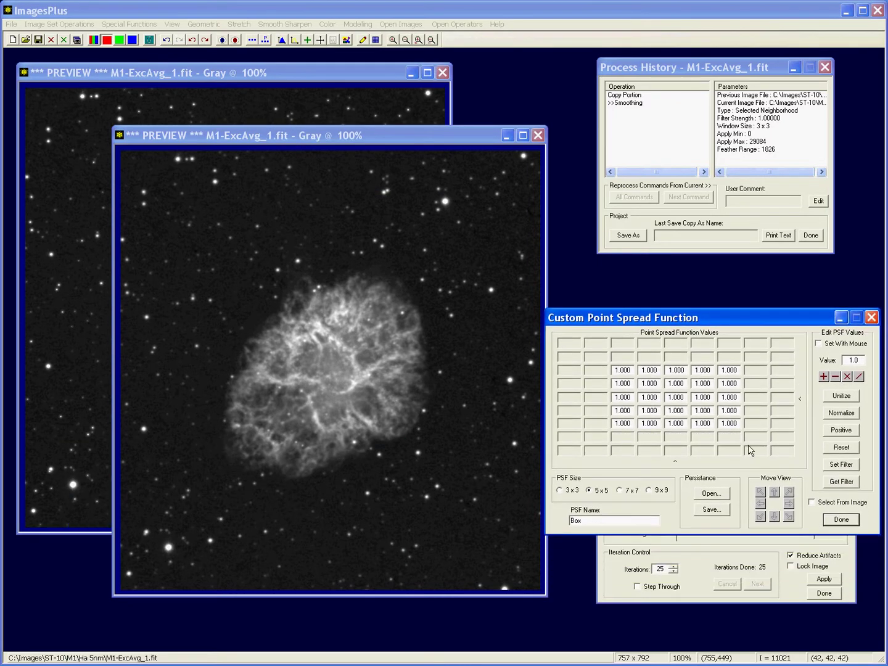
click(840, 502)
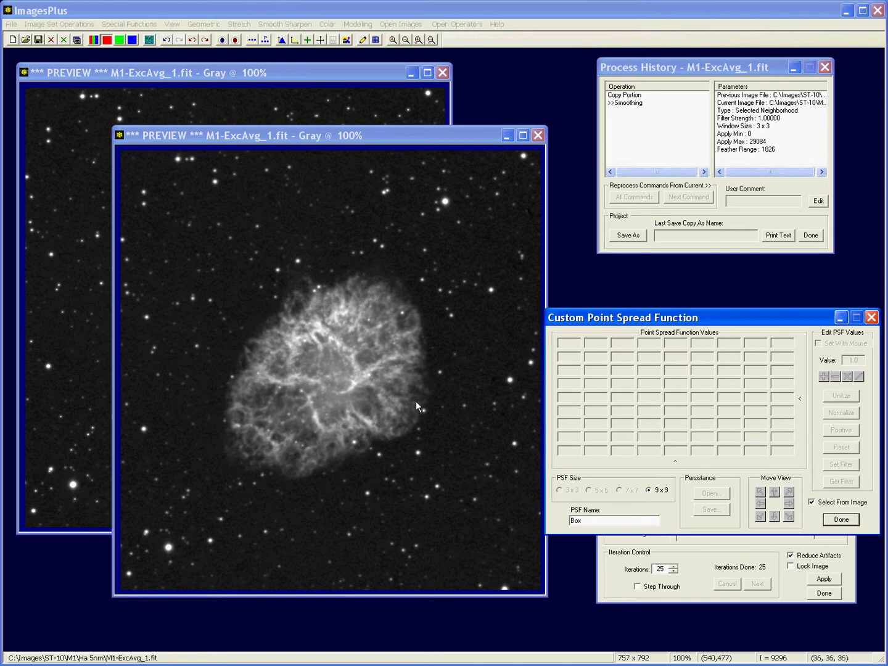
click(464, 404)
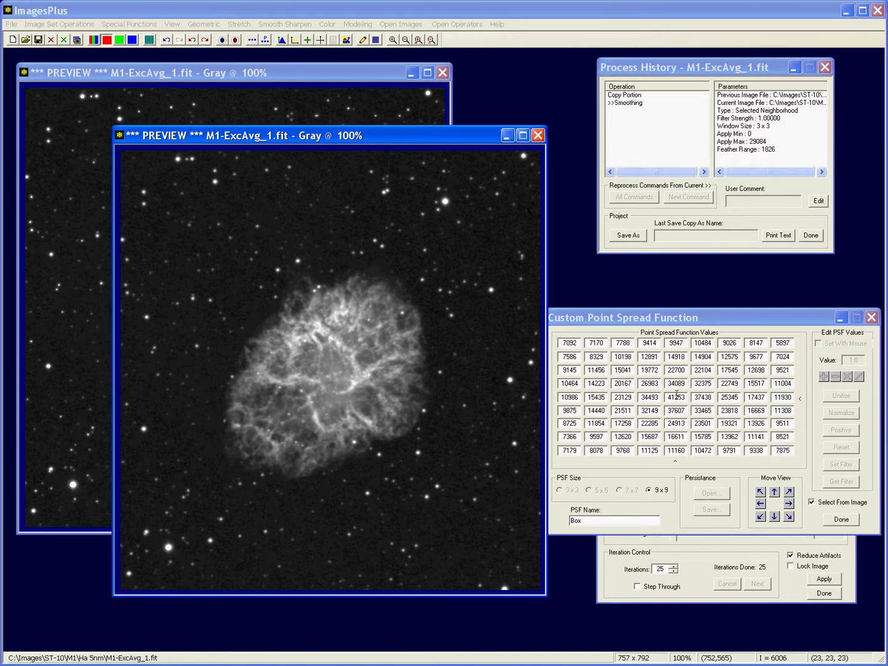
click(847, 506)
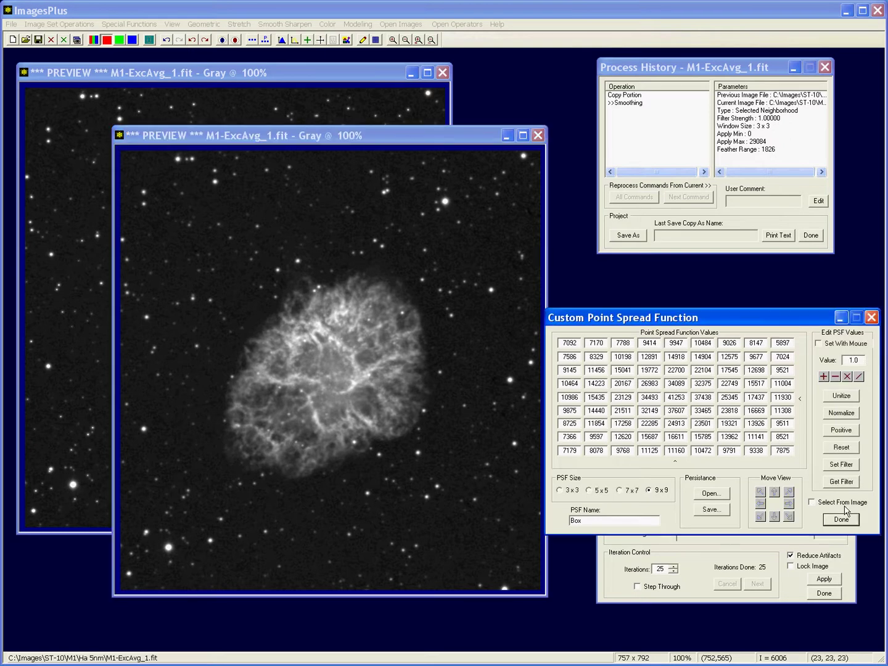
click(590, 491)
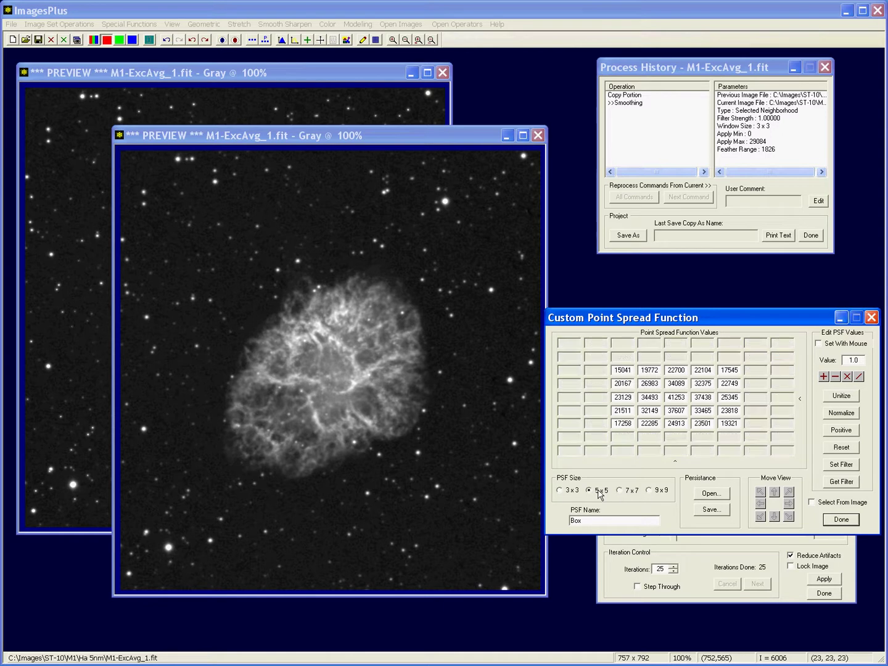
click(851, 465)
click(871, 317)
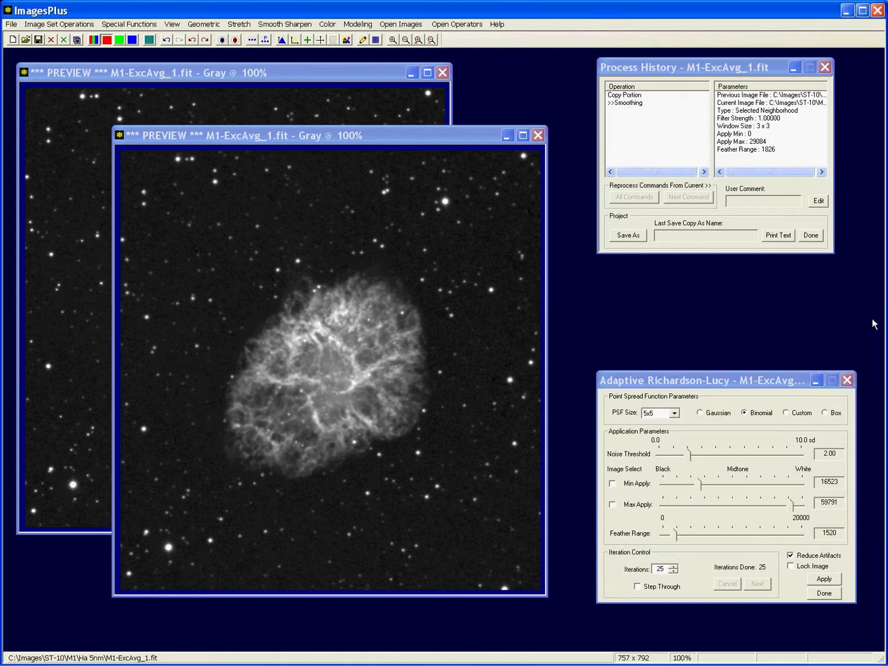
Switch Adaptive Richardson-Lucy to the Custom PSF, apply it, and place the result beside the binomial copy
click(802, 417)
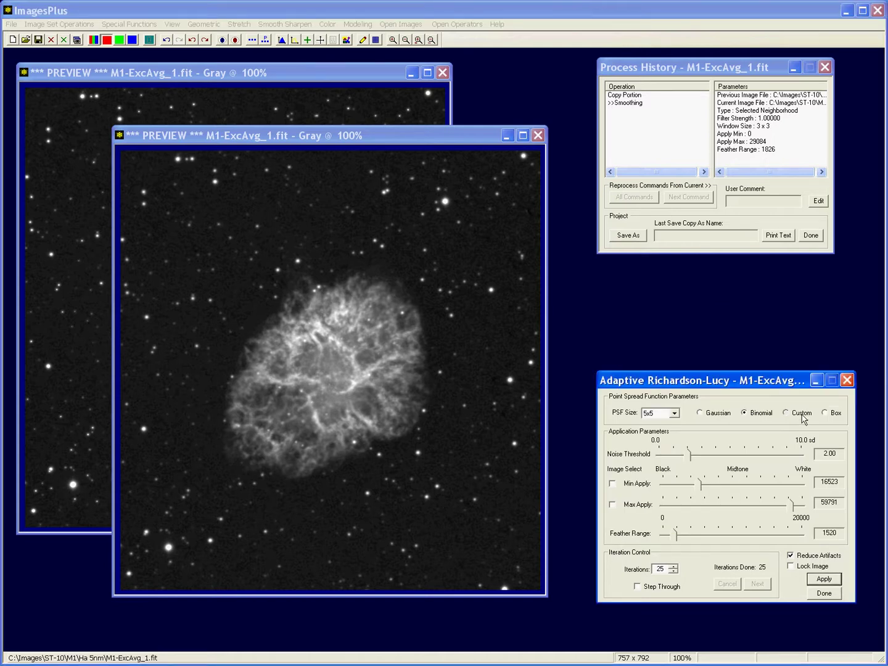
click(802, 417)
click(825, 579)
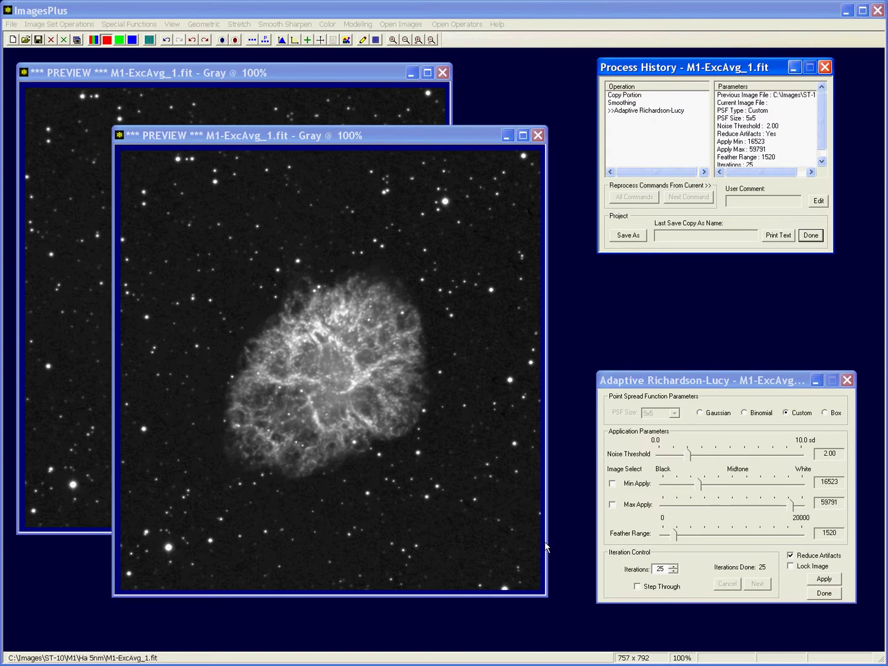
drag(259, 138, 506, 93)
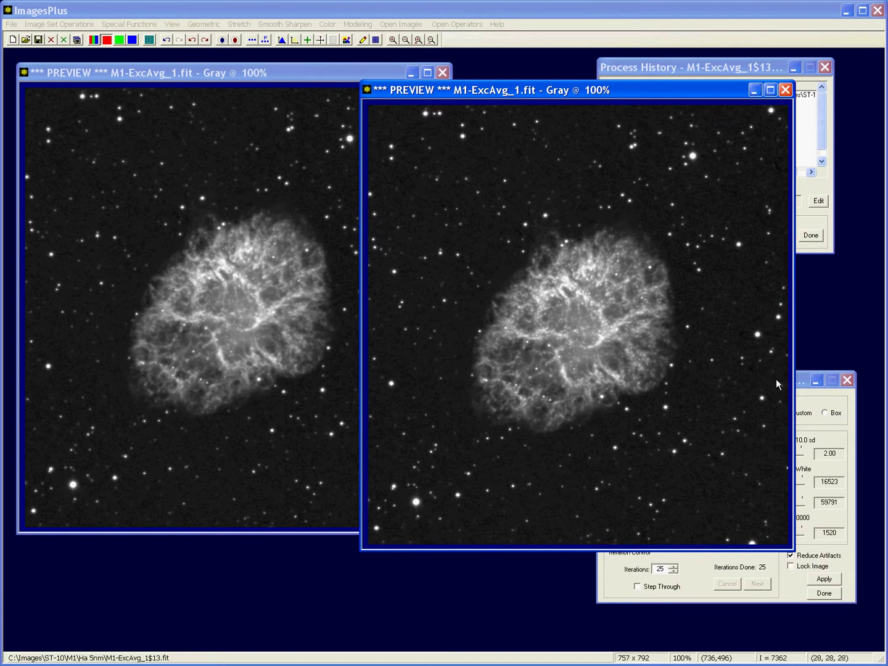
Rerun Adaptive Richardson-Lucy with the custom 5x5 PSF at 10 iterations, then move the comparison preview
click(824, 404)
click(674, 571)
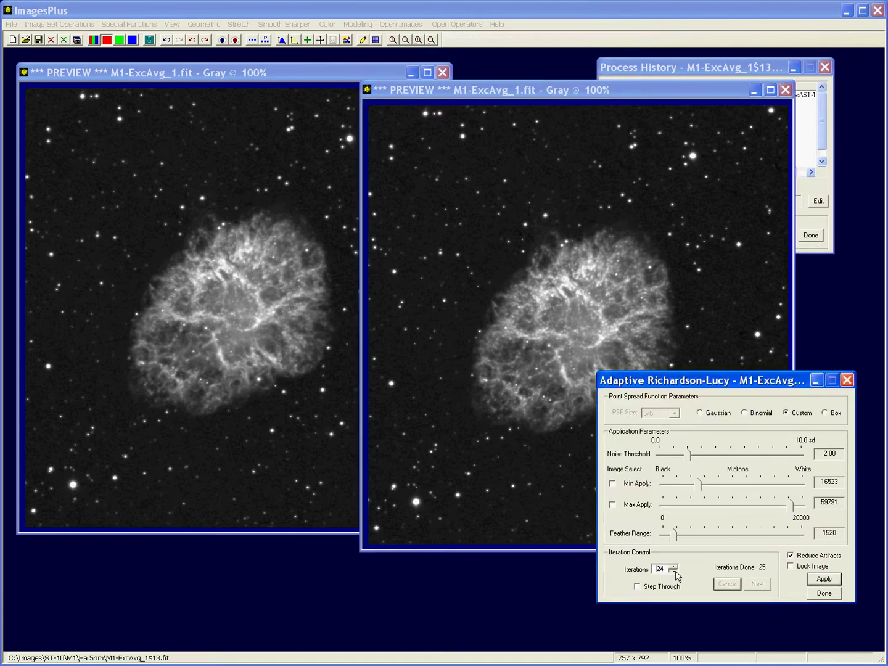
click(674, 570)
click(675, 571)
click(831, 580)
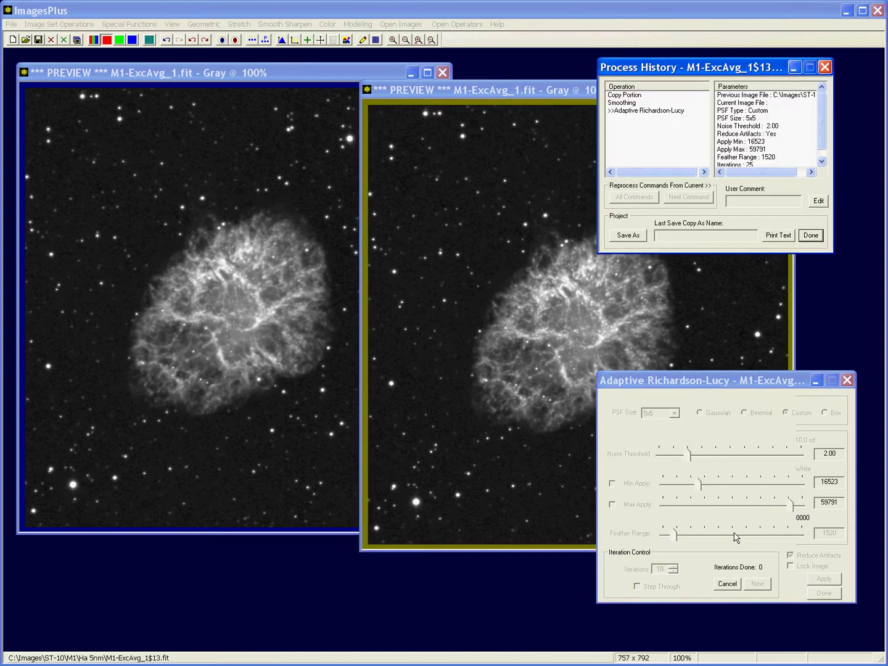
click(540, 98)
drag(540, 98, 335, 120)
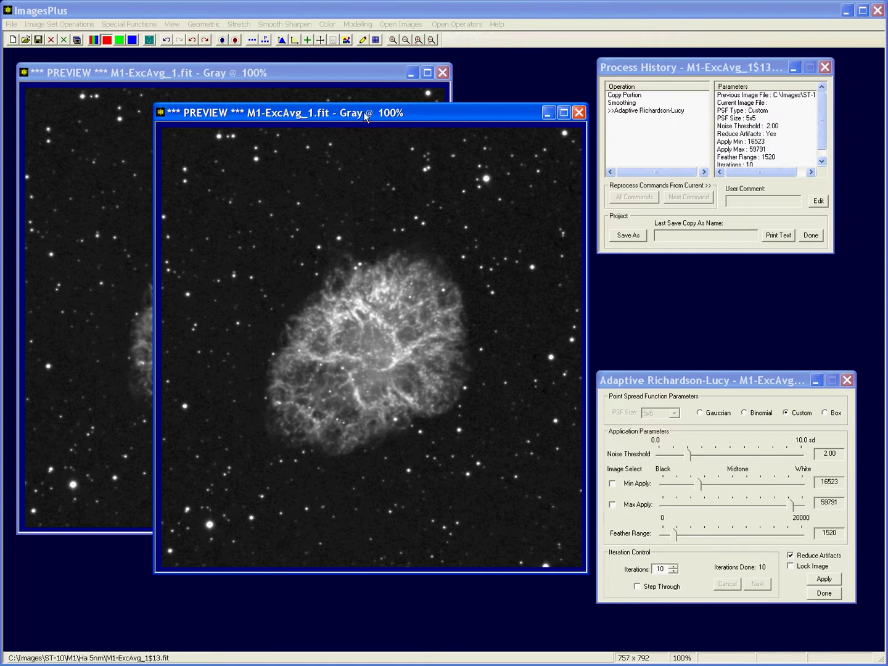
Place the comparison preview beside the other, then close that second M1-ExcAvg_1.fit preview
drag(364, 112, 585, 86)
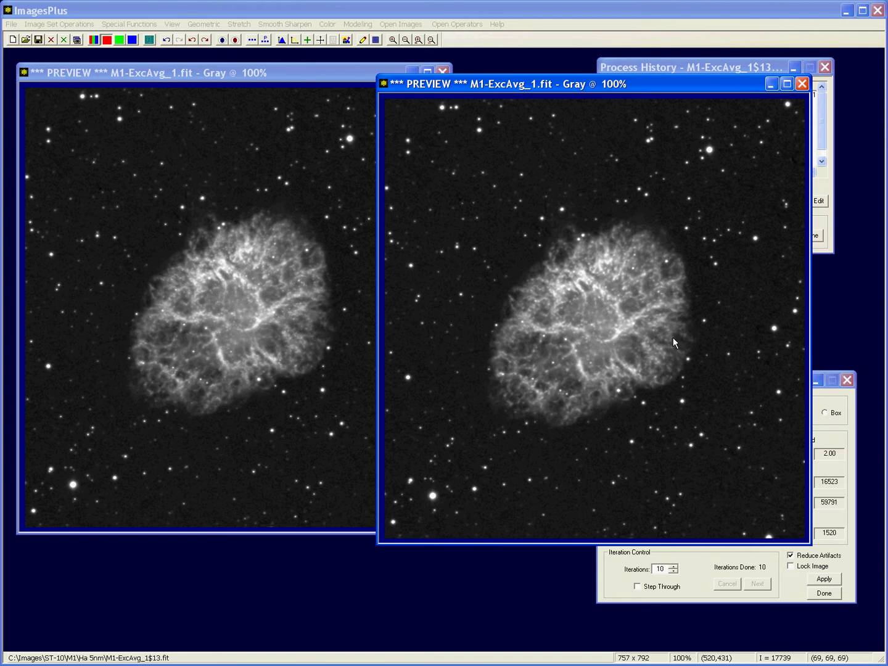
click(803, 83)
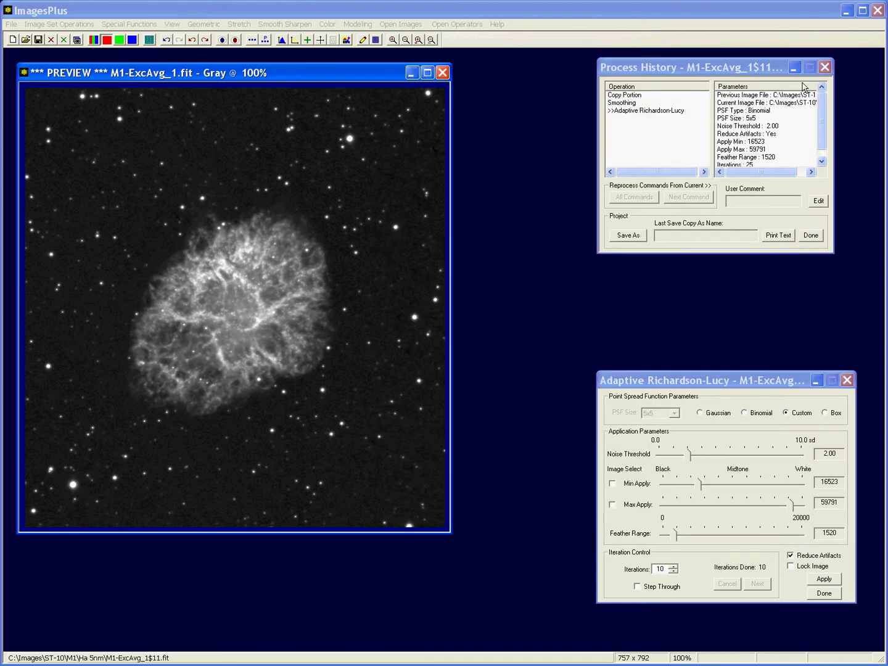